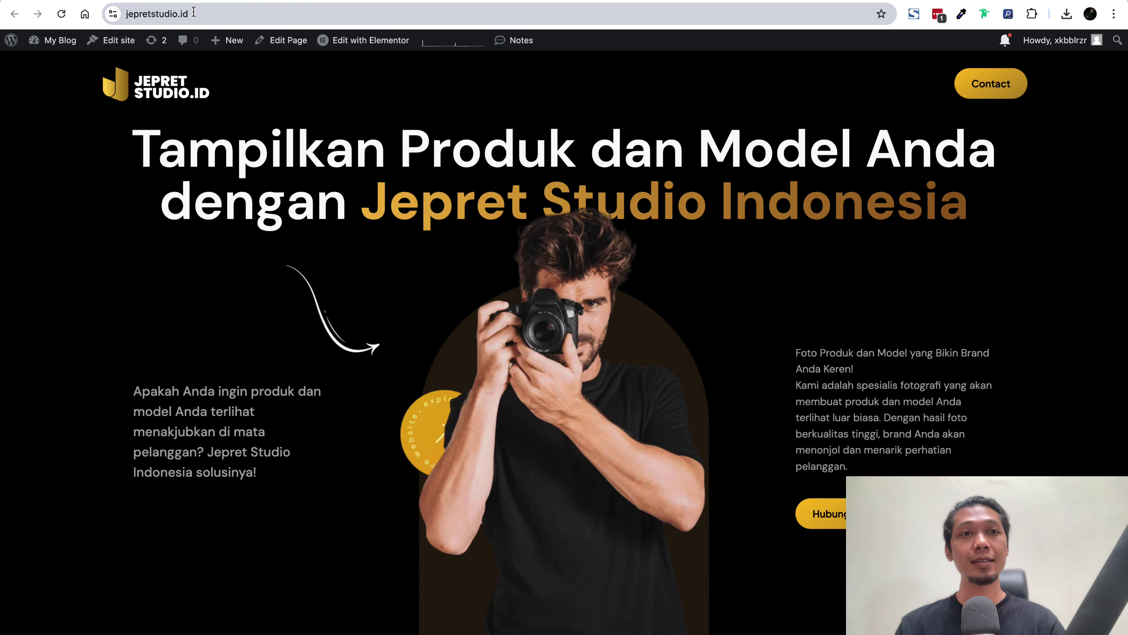
Step: Copy the address of the jepretstudio.id website
click(192, 14)
right_click(163, 14)
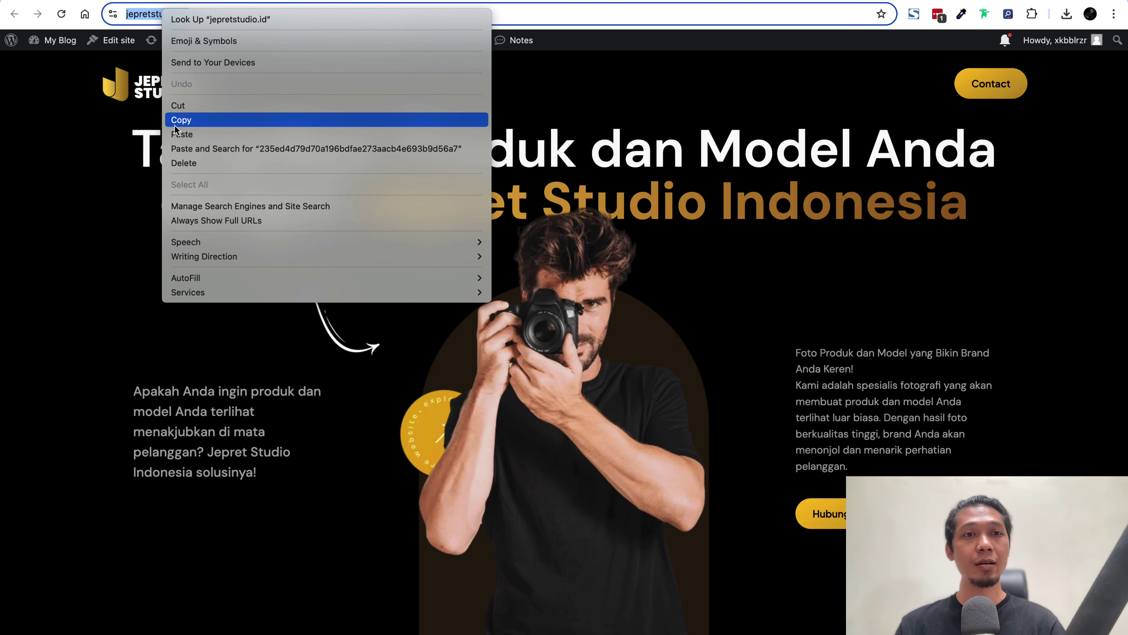
click(176, 121)
right_click(162, 13)
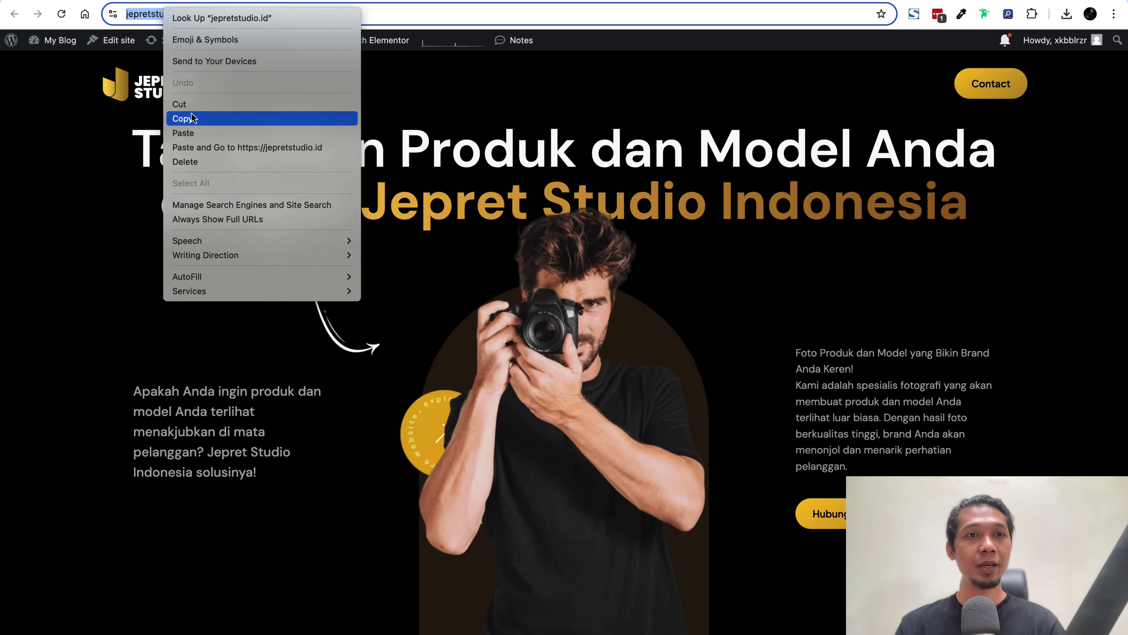
click(179, 119)
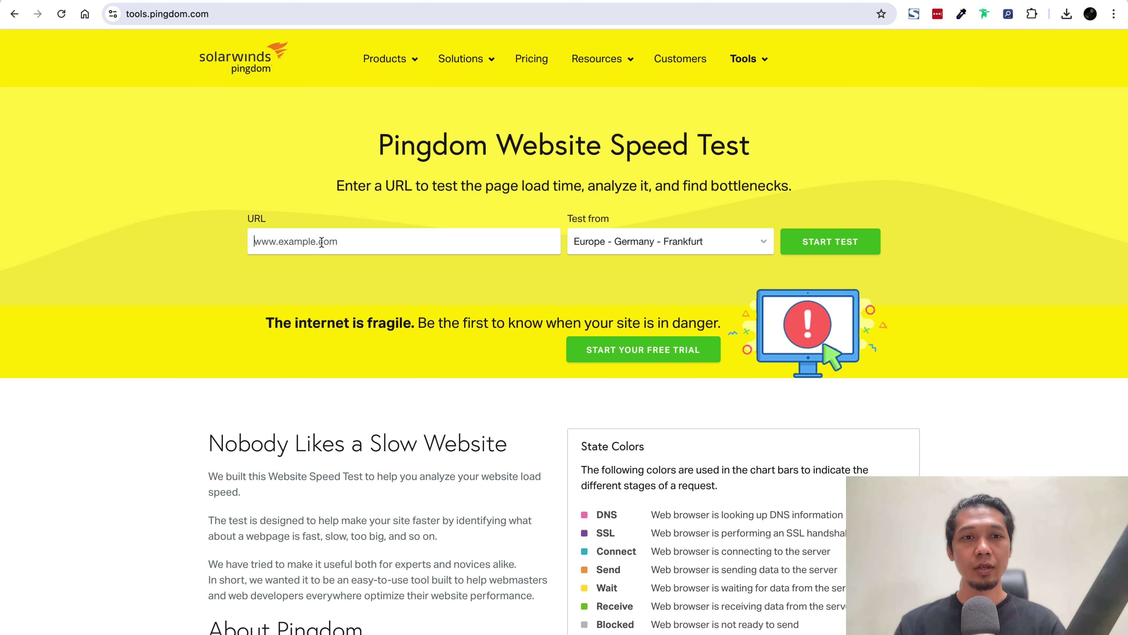
key(super+v)
click(622, 248)
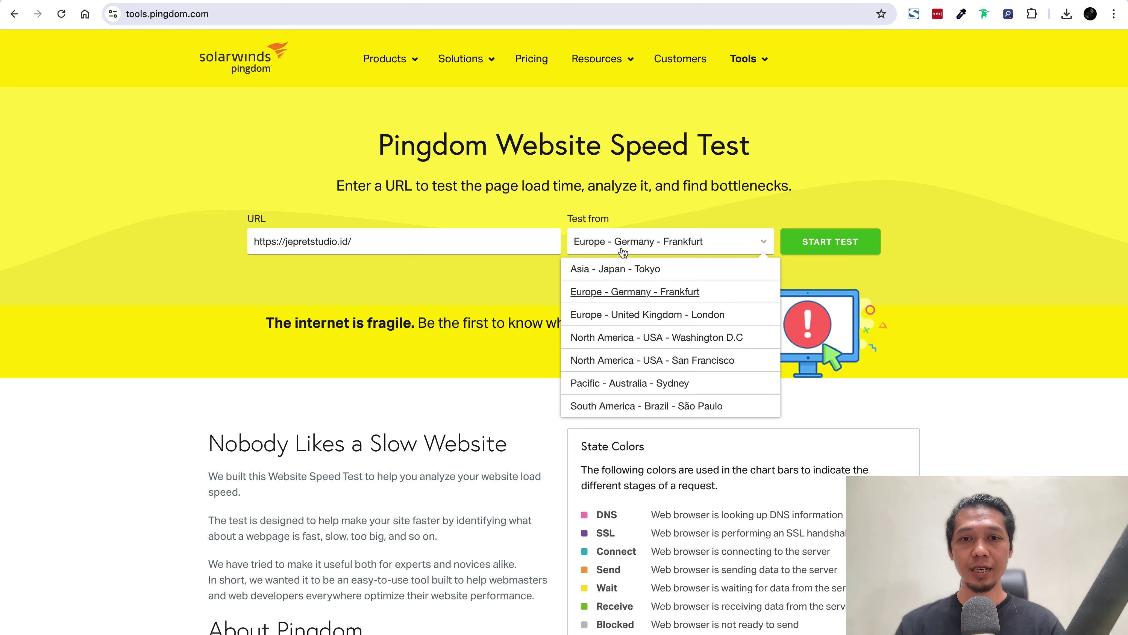
click(599, 272)
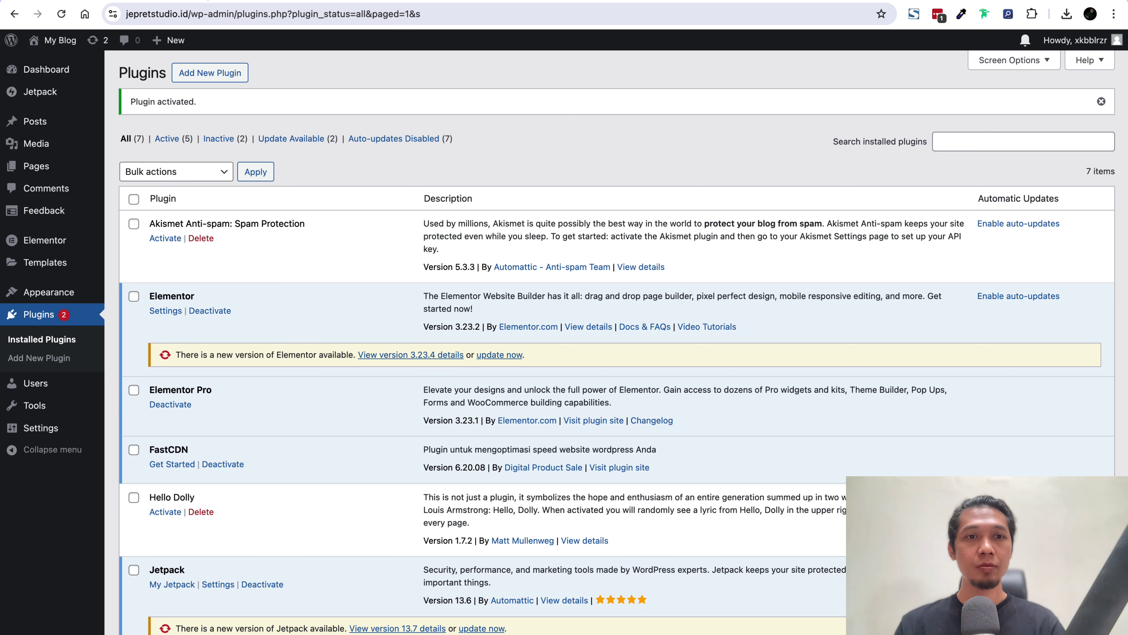
Step: Look through the site's installed WordPress plugins and the Pingdom speed test results
scroll(315, 301, down, 5)
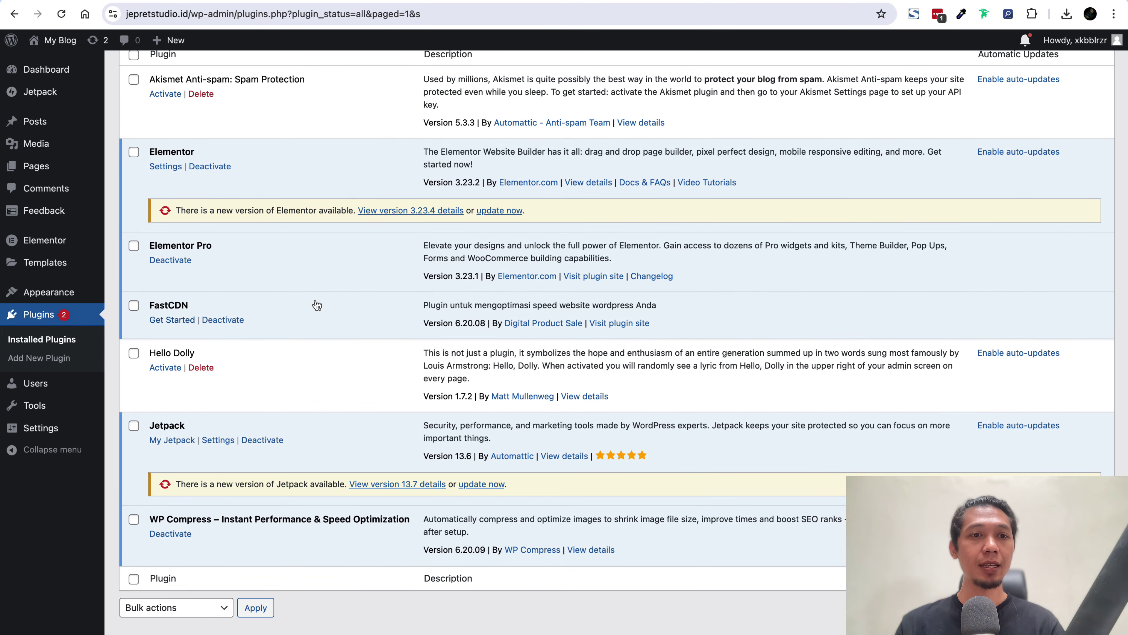
scroll(315, 302, up, 5)
mouse_move(150, 535)
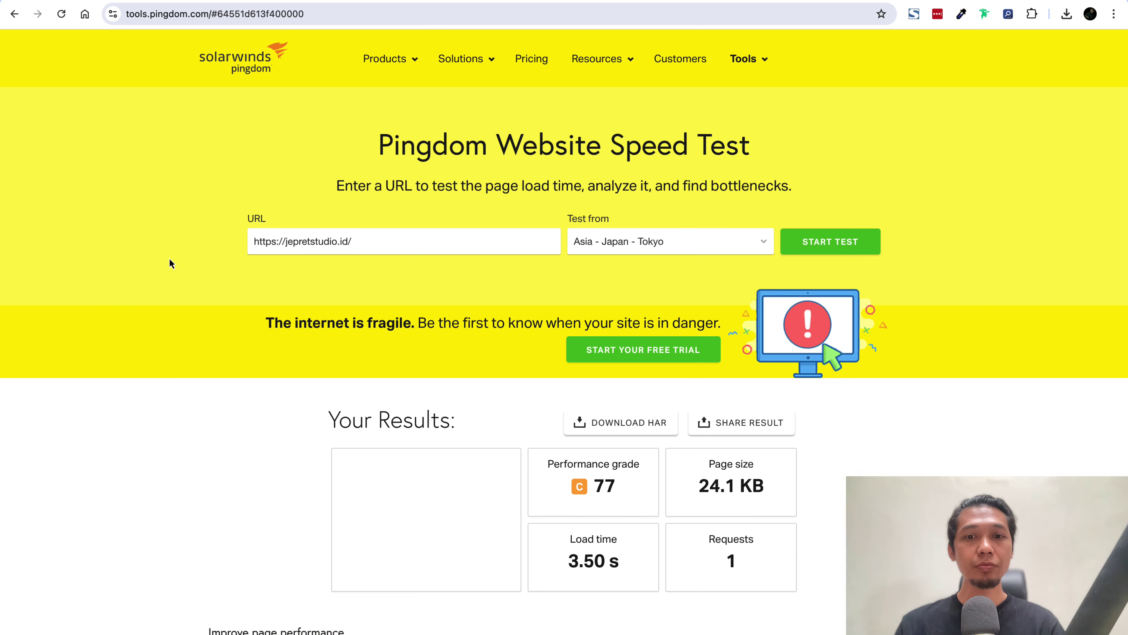
scroll(171, 263, down, 5)
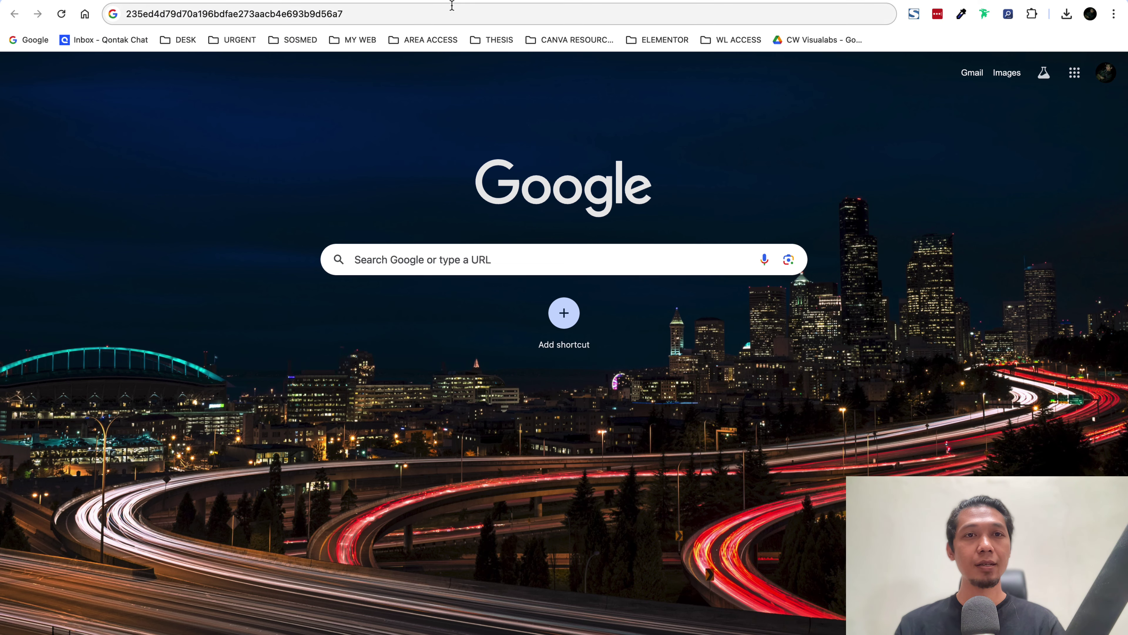
Step: Activate FastCDN by pasting its access key, and save the Recommended Mode as the optimization mode
click(420, 15)
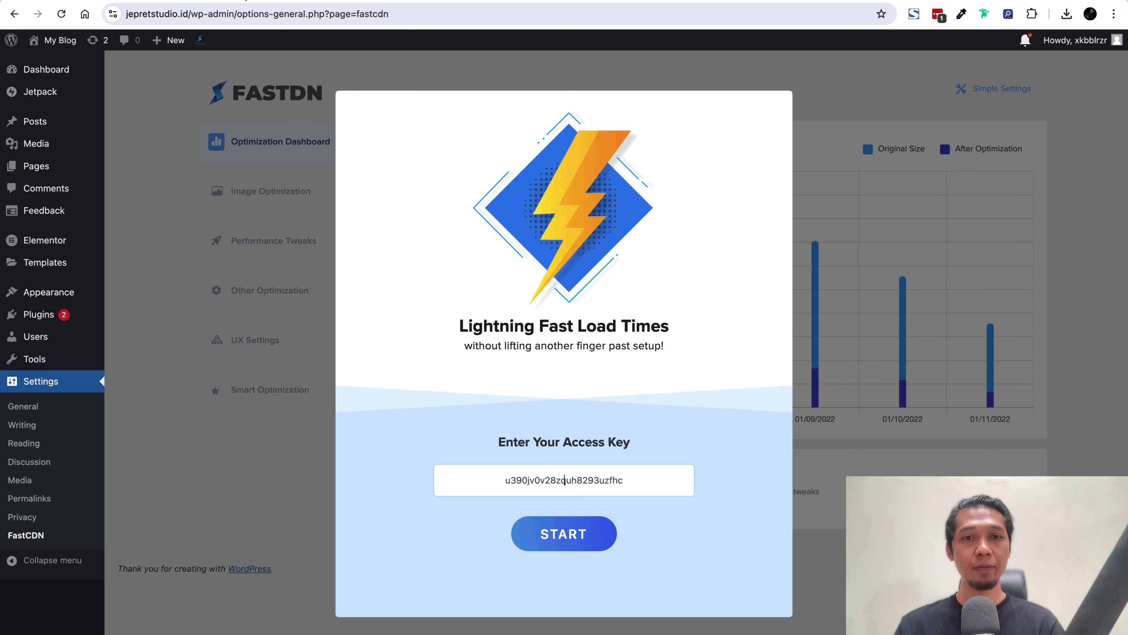
key(ctrl+v)
click(590, 535)
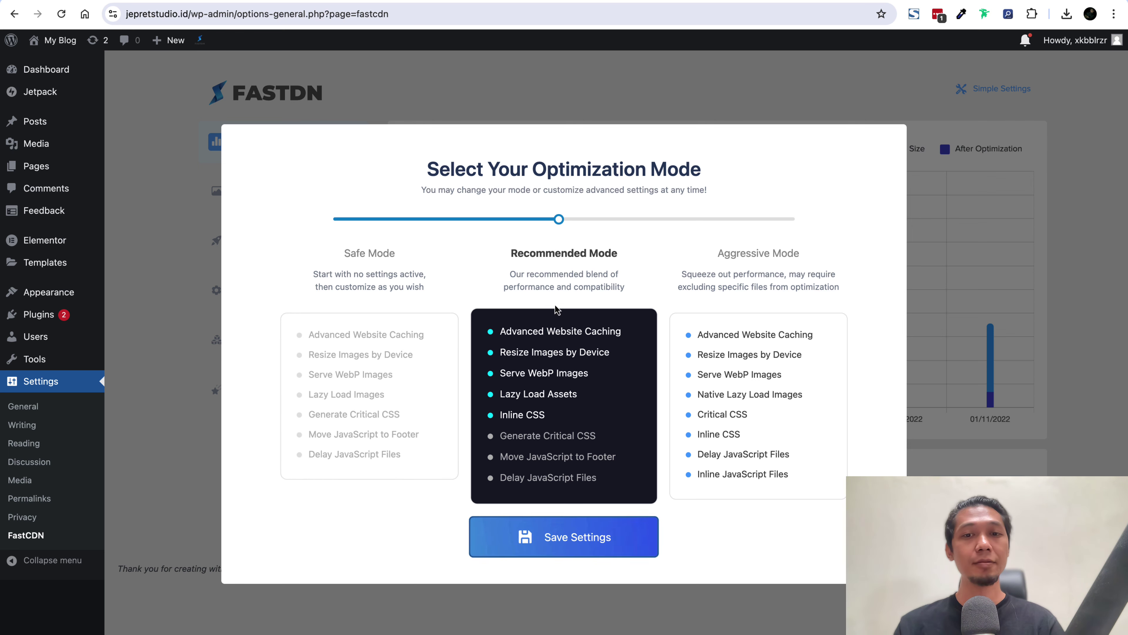
click(558, 545)
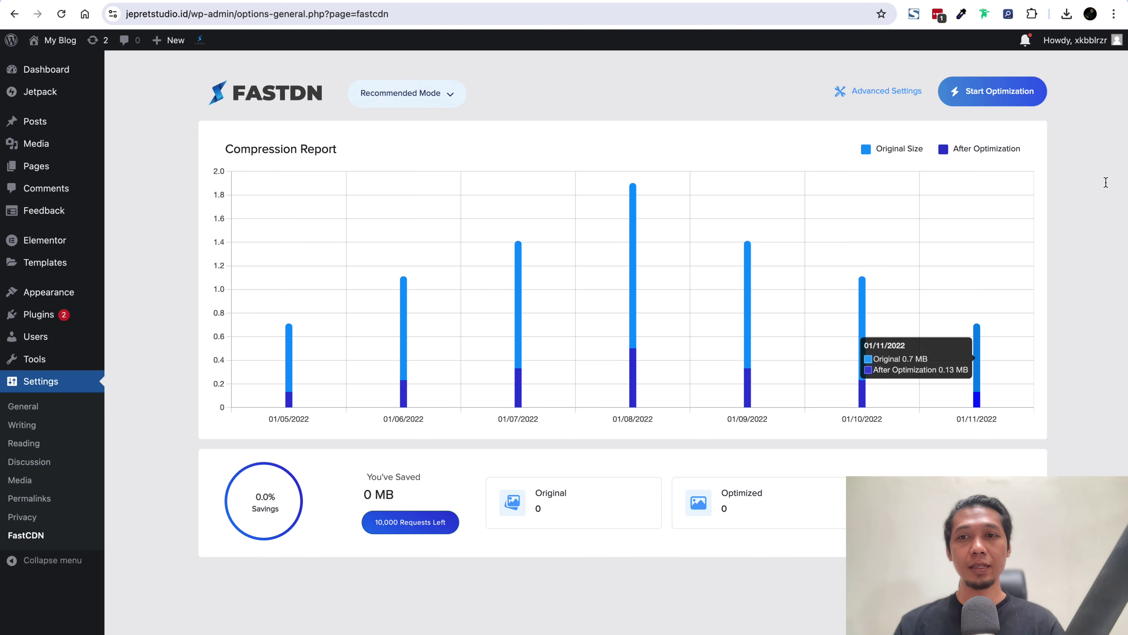
Step: Open FastCDN's advanced CDN Delivery settings and enable all file types for Real-Time Optimization + CDN
click(886, 93)
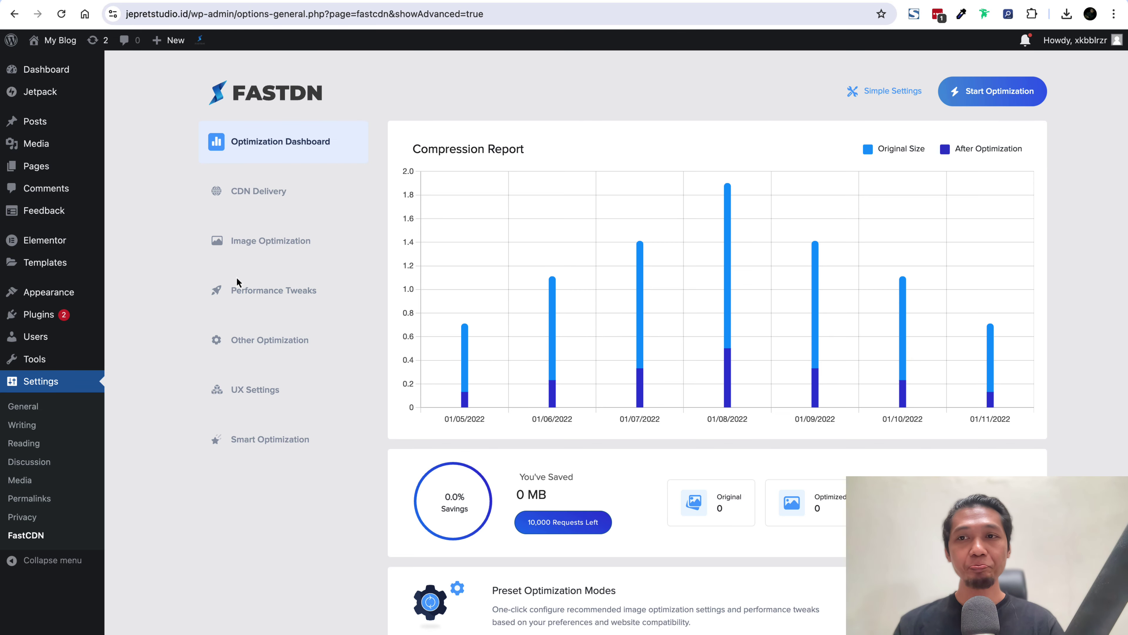
click(255, 201)
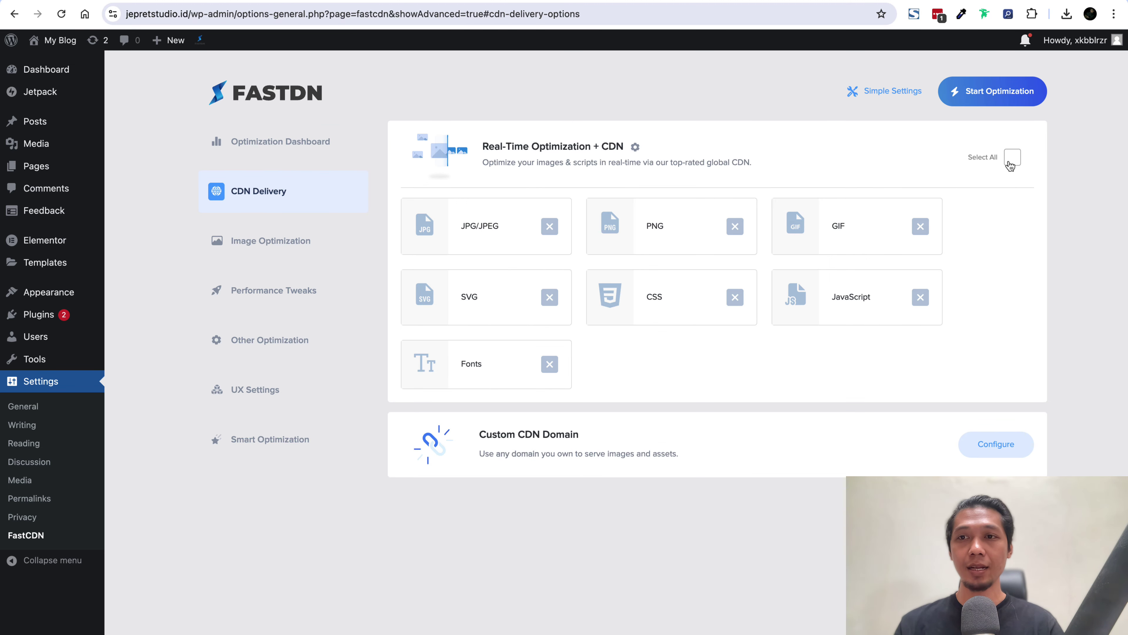
click(1010, 161)
Step: Read the setup instructions for a Custom CDN Domain, and close them without entering a domain
drag(474, 438, 601, 442)
click(1001, 448)
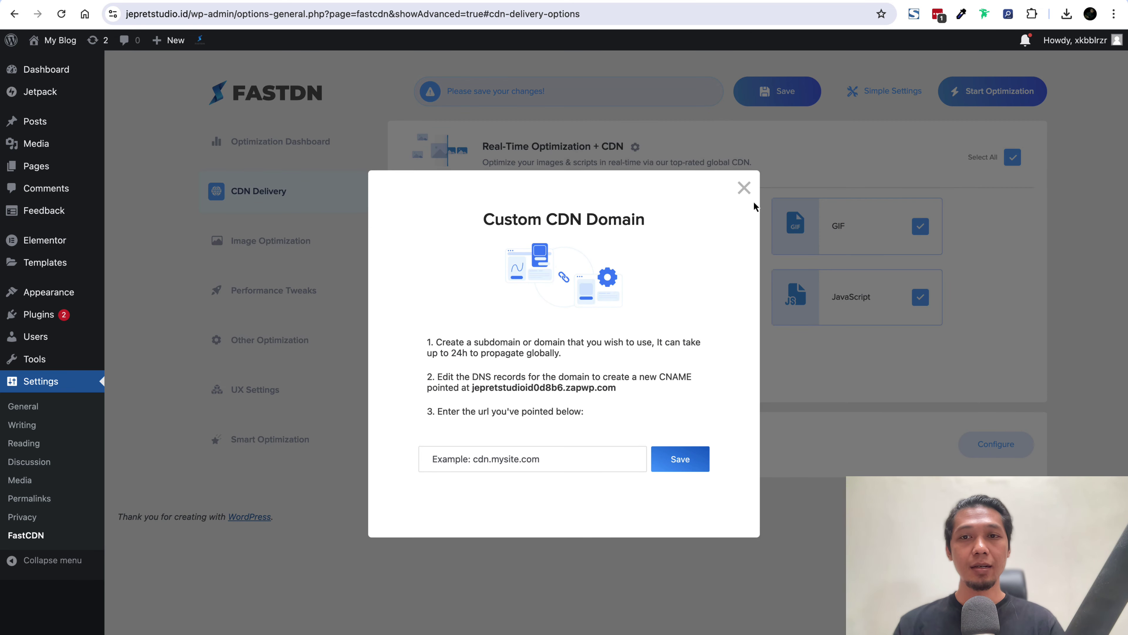
click(510, 451)
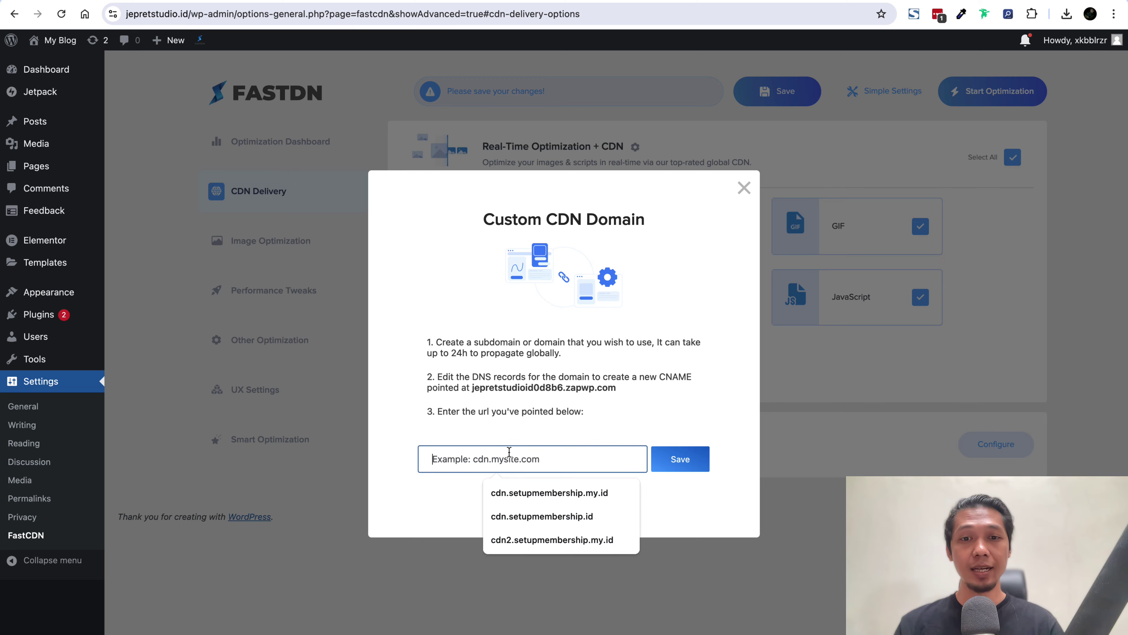
drag(416, 346, 619, 423)
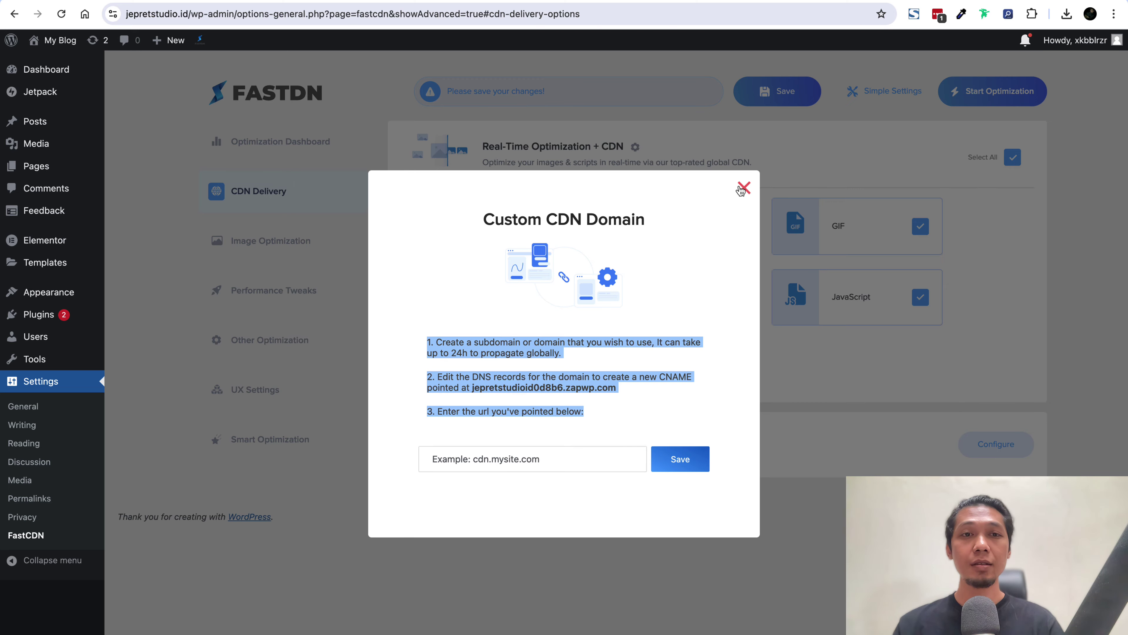
click(744, 188)
Step: Review the Image Optimization, Performance Tweaks, Other Optimization, UX Settings and Smart Optimization options
click(238, 244)
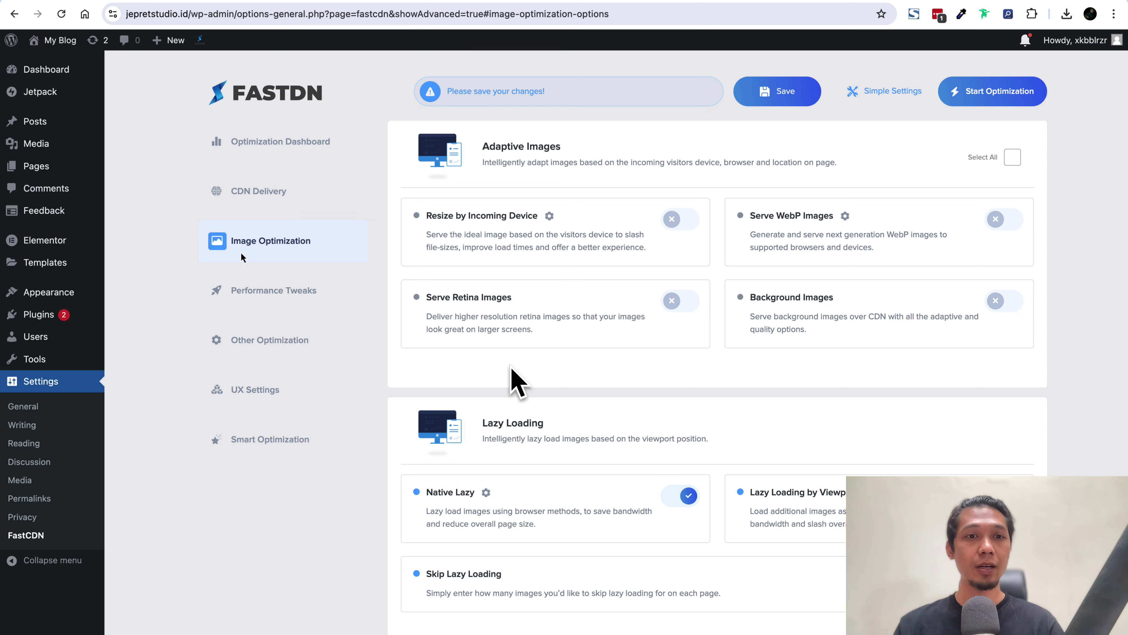
click(257, 294)
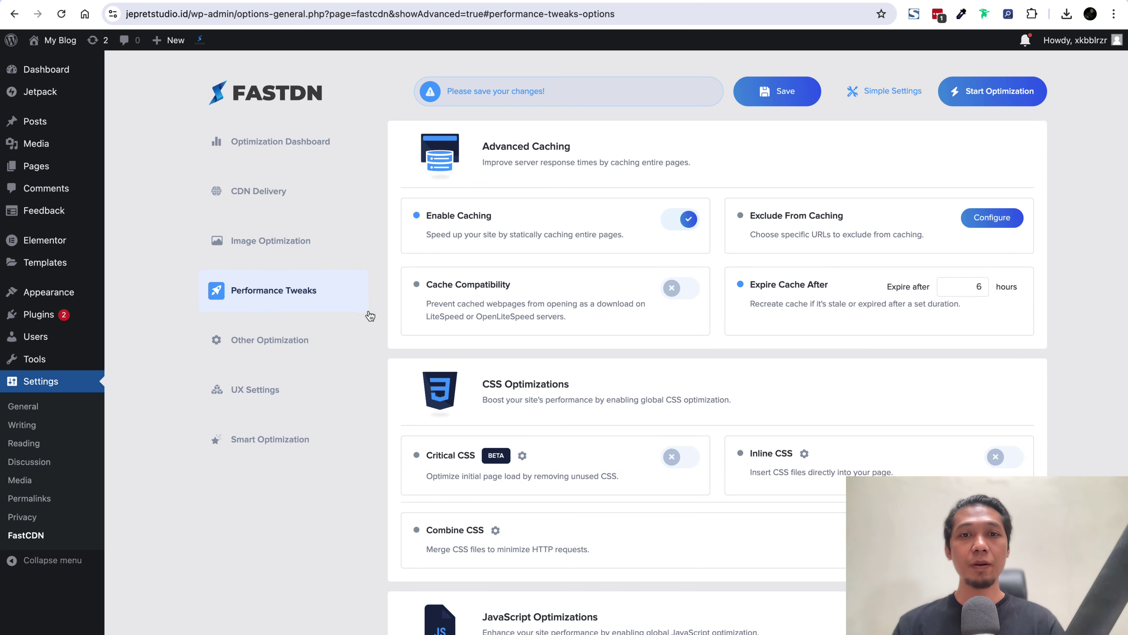
scroll(518, 340, down, 3)
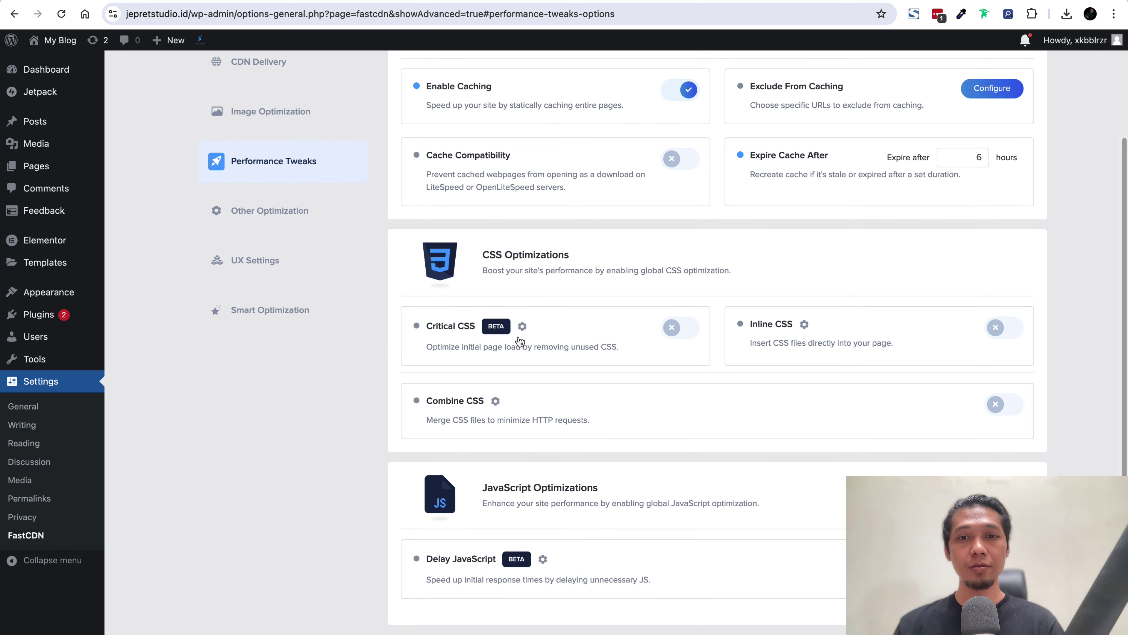
scroll(447, 340, up, 3)
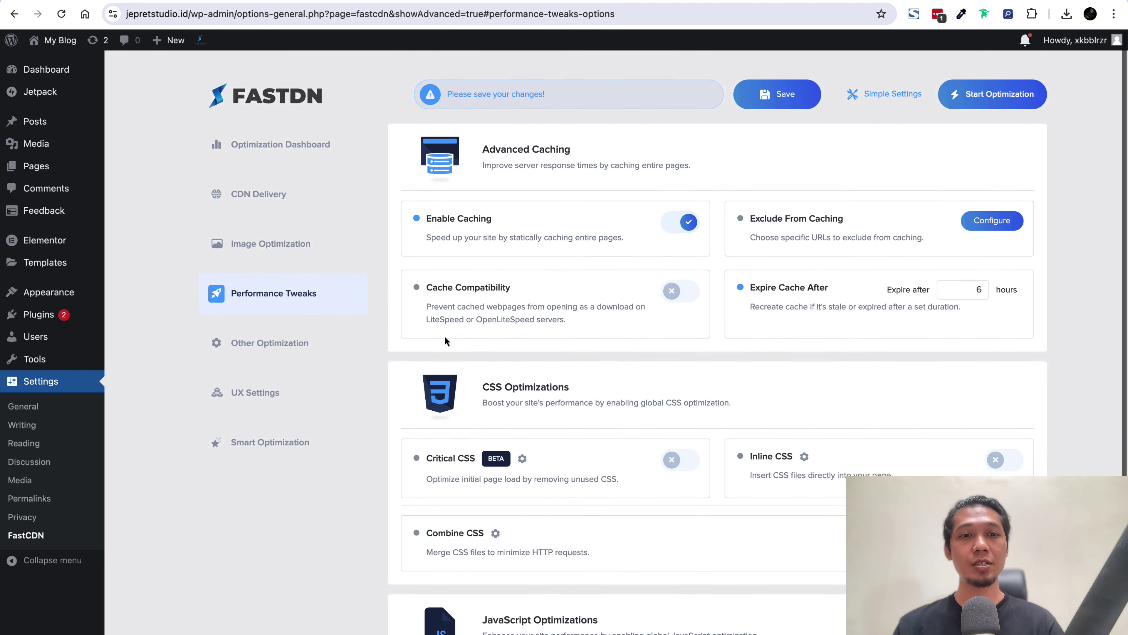
click(284, 353)
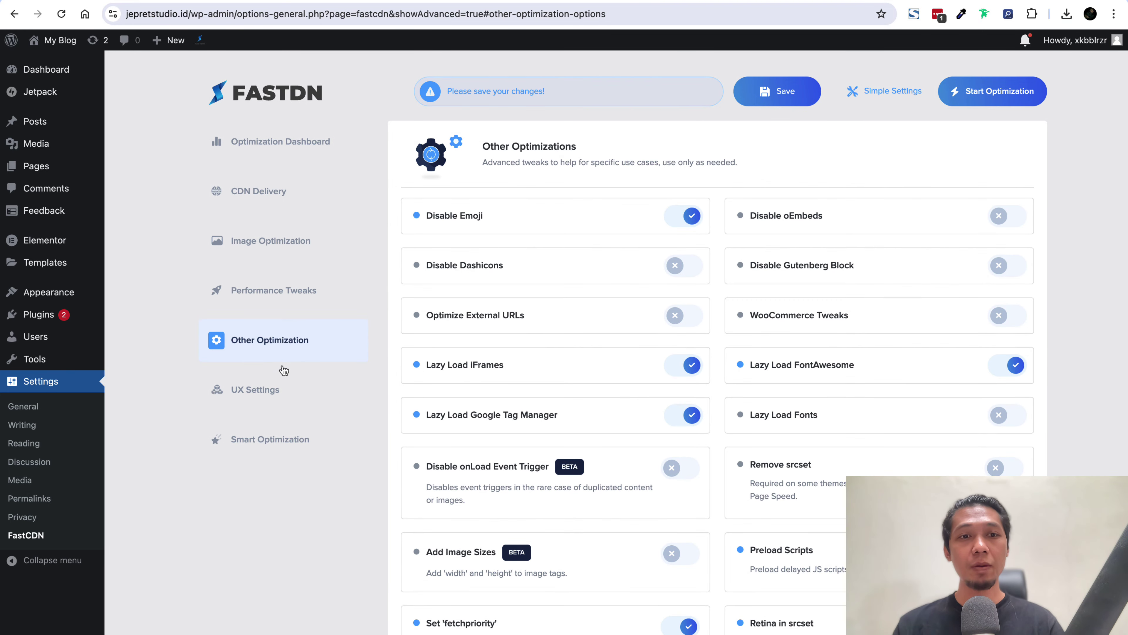
click(279, 391)
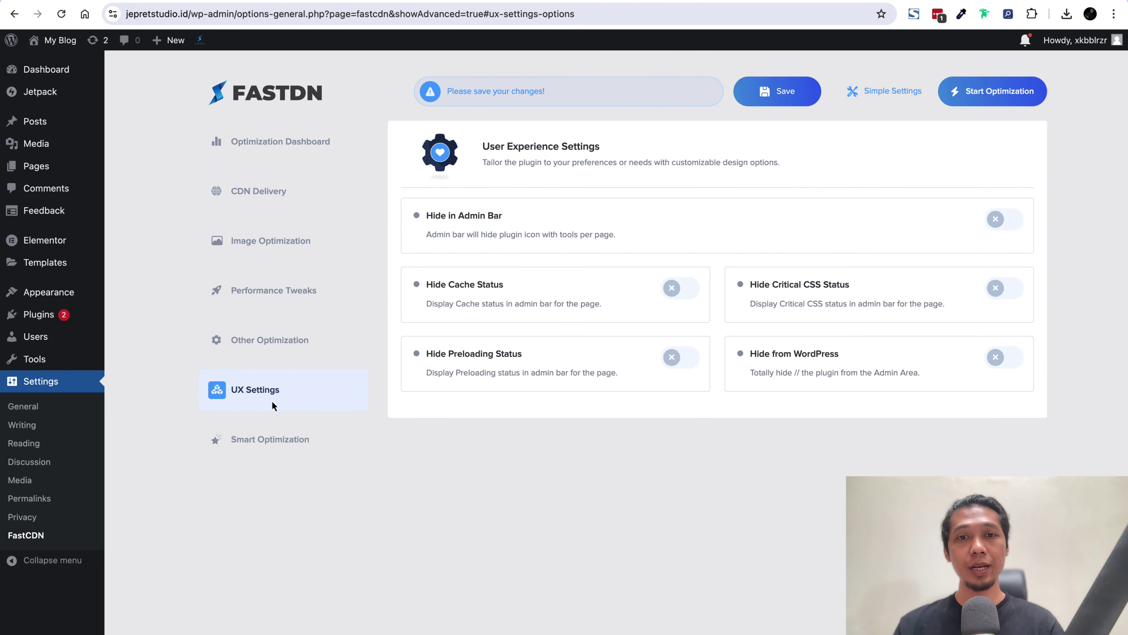
click(248, 443)
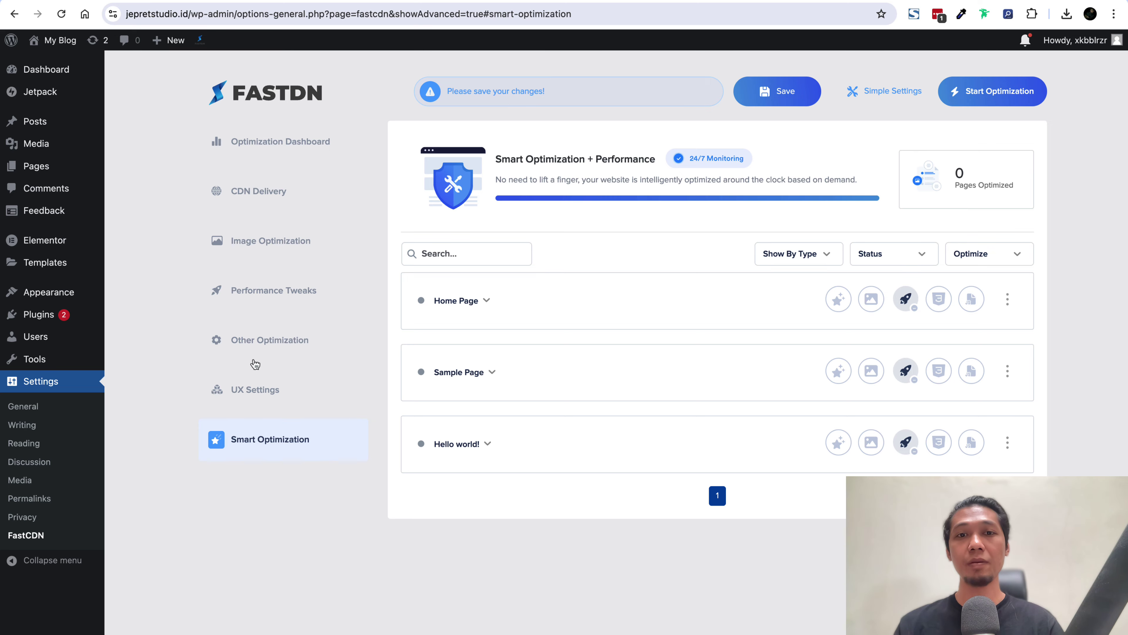
Step: Return to the Optimization Dashboard, save the changed FastCDN settings and start the site optimization
click(271, 142)
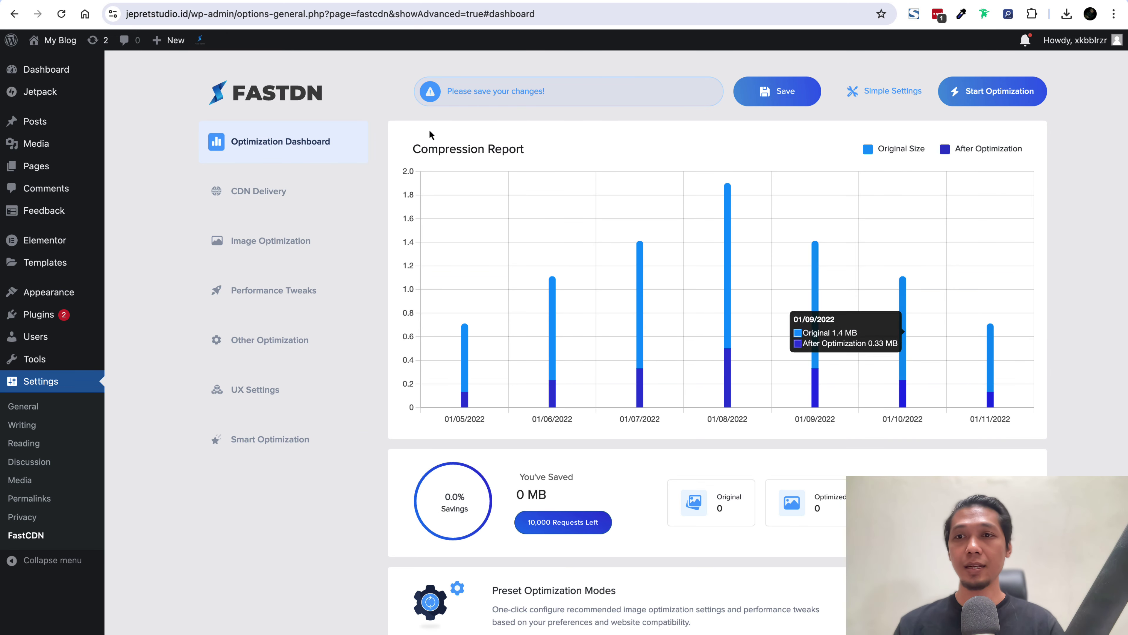
click(777, 91)
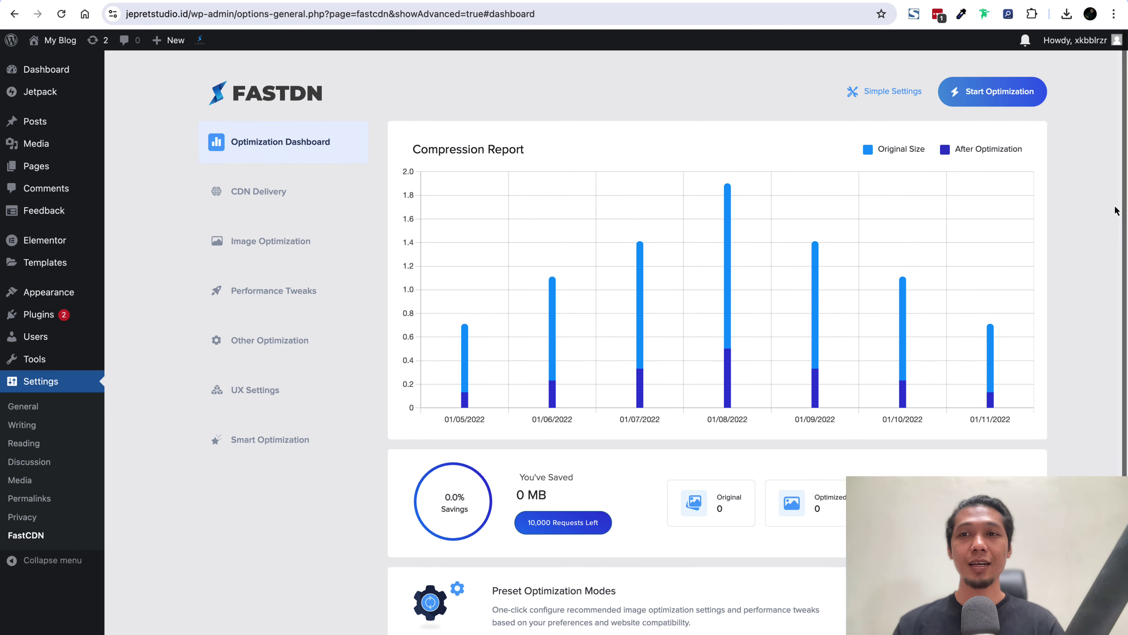
click(1006, 101)
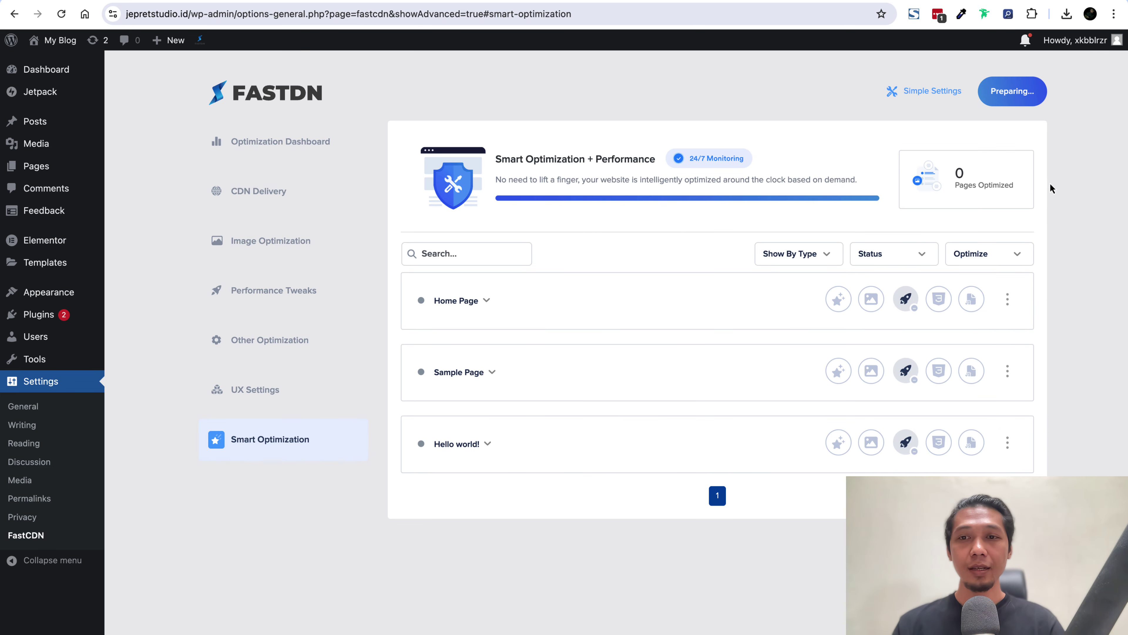